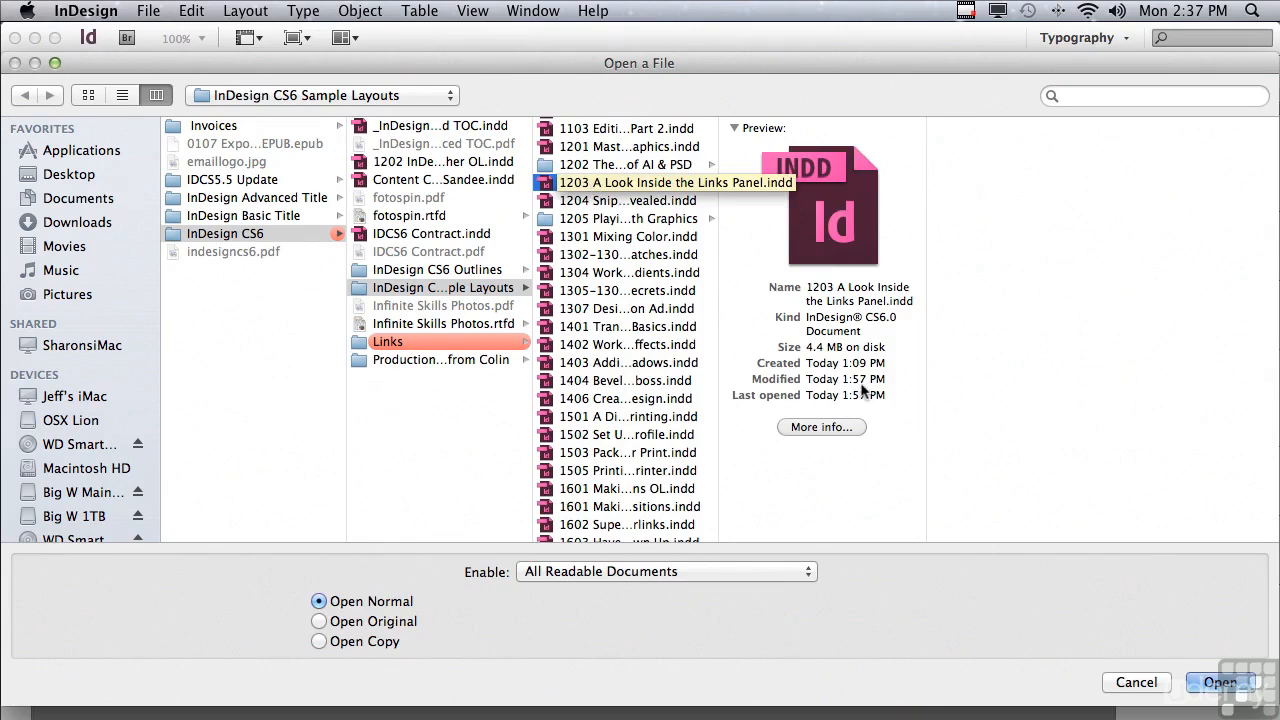
# Open the document "1203 A Look Inside the Links Panel.indd", dismiss the missing-links warning, and show the Links panel
pyautogui.click(1221, 683)
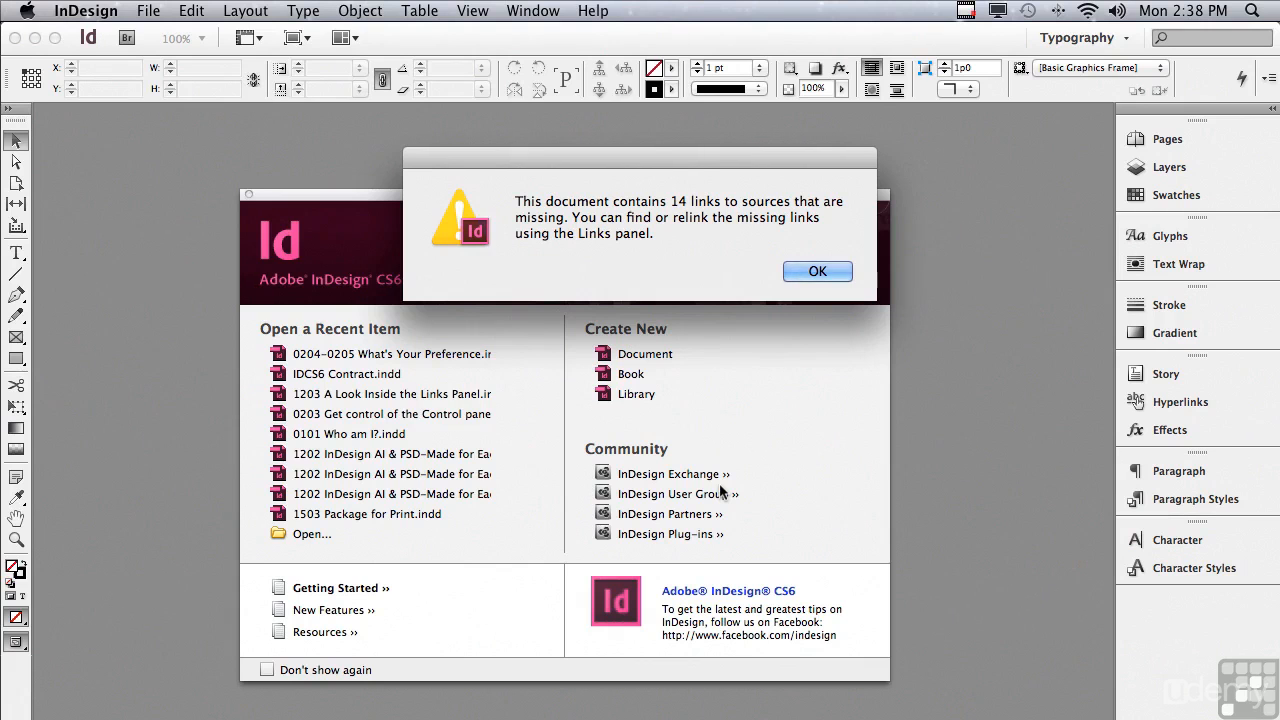
pyautogui.click(793, 272)
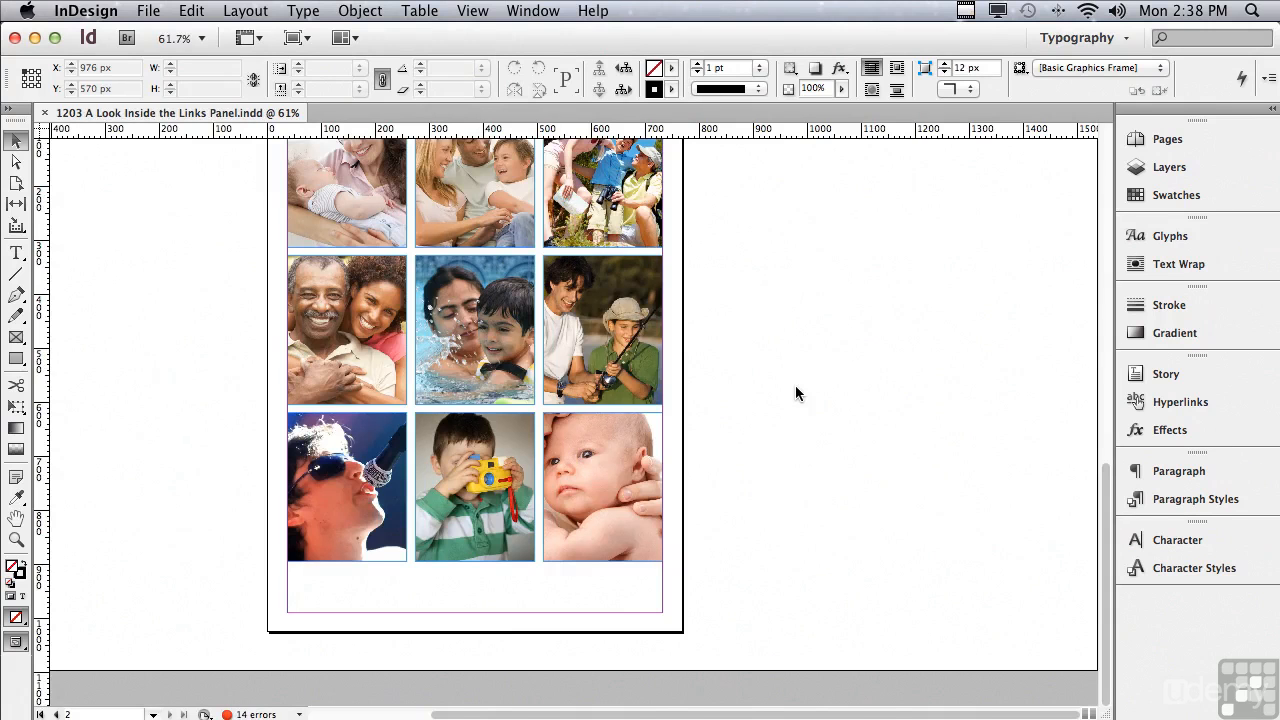
pyautogui.click(530, 11)
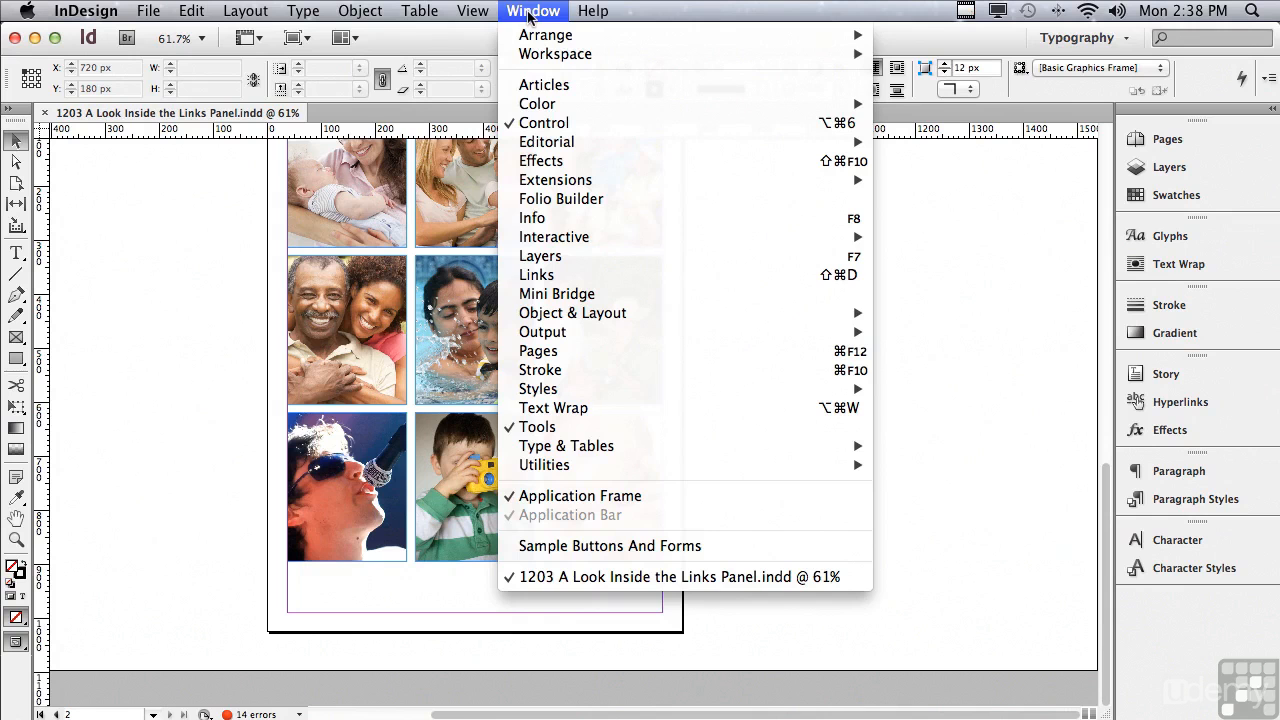
pyautogui.click(530, 275)
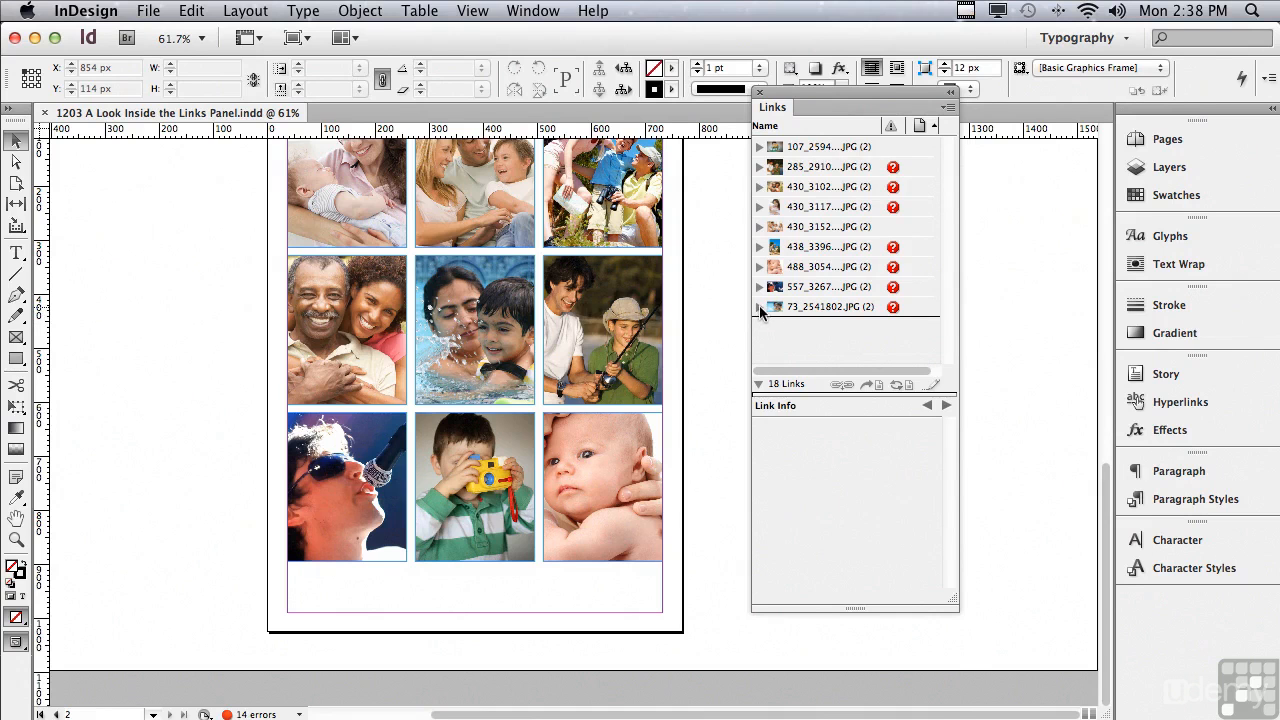
# Relink 73_2541802.JPG to its file in Links/_1203_Missing_Links, searching that folder for the other missing links too
pyautogui.click(759, 307)
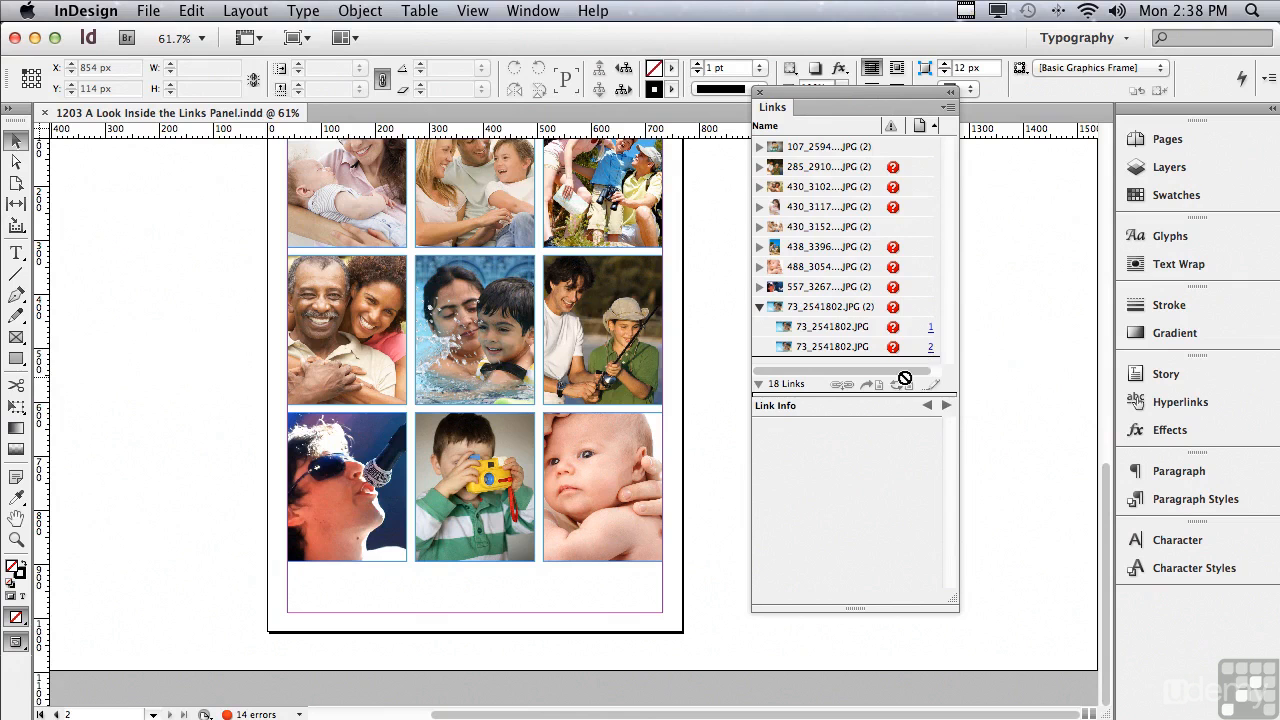
pyautogui.doubleClick(893, 307)
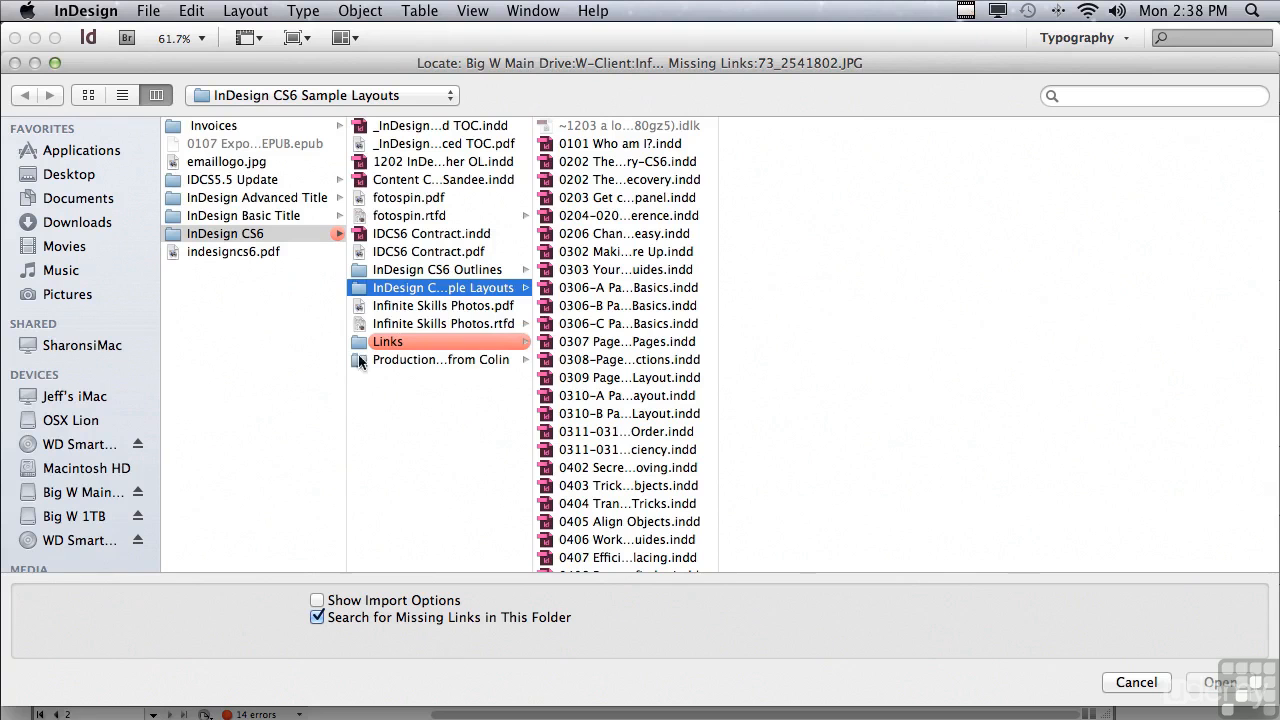
pyautogui.click(383, 342)
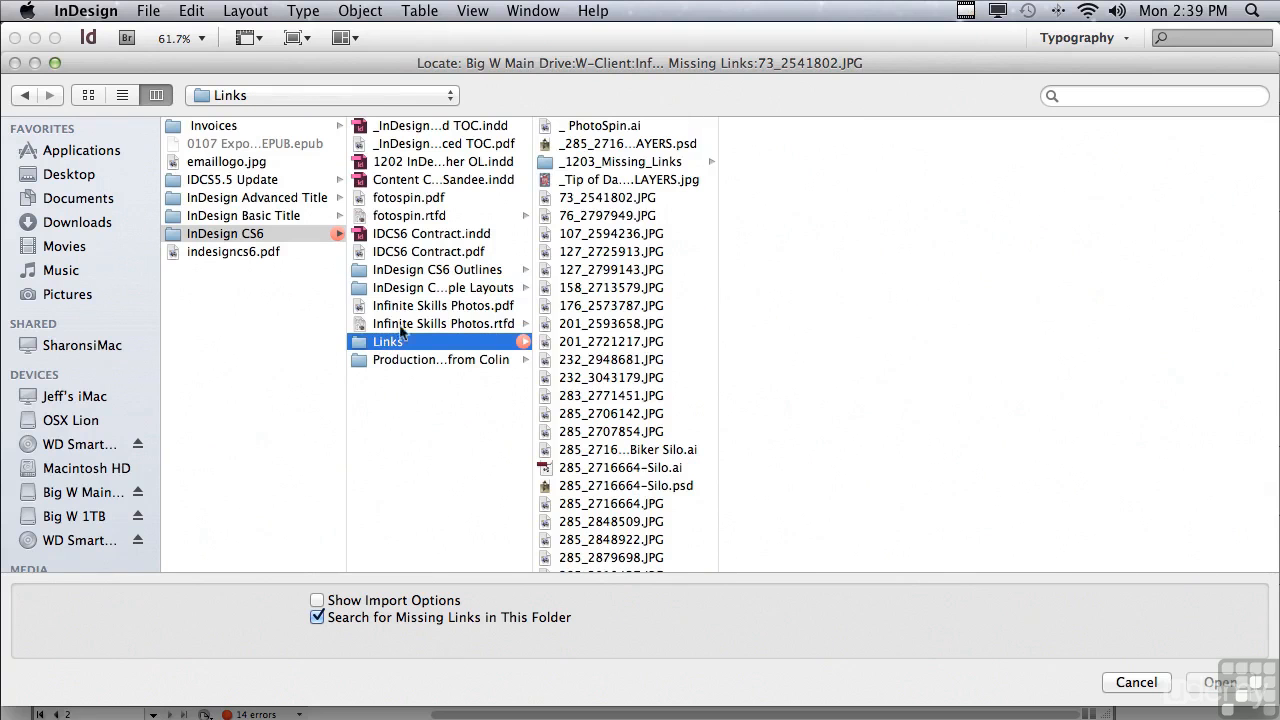
pyautogui.click(617, 164)
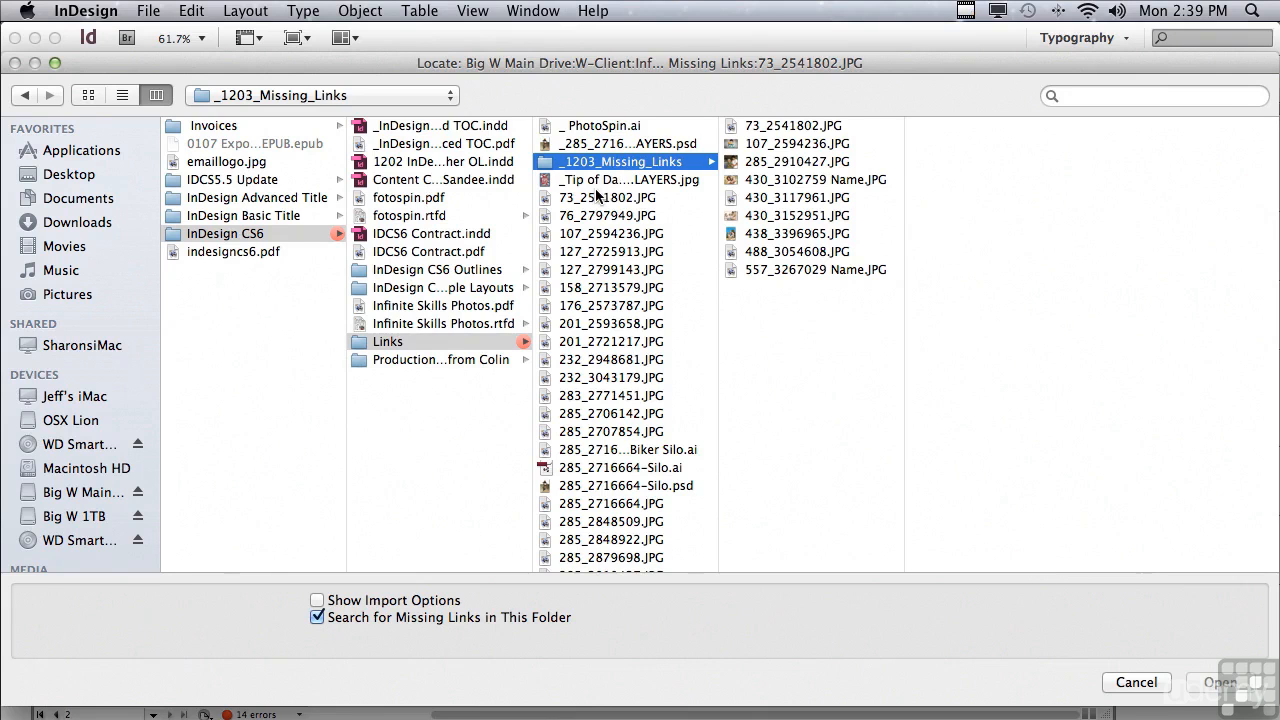
pyautogui.click(772, 127)
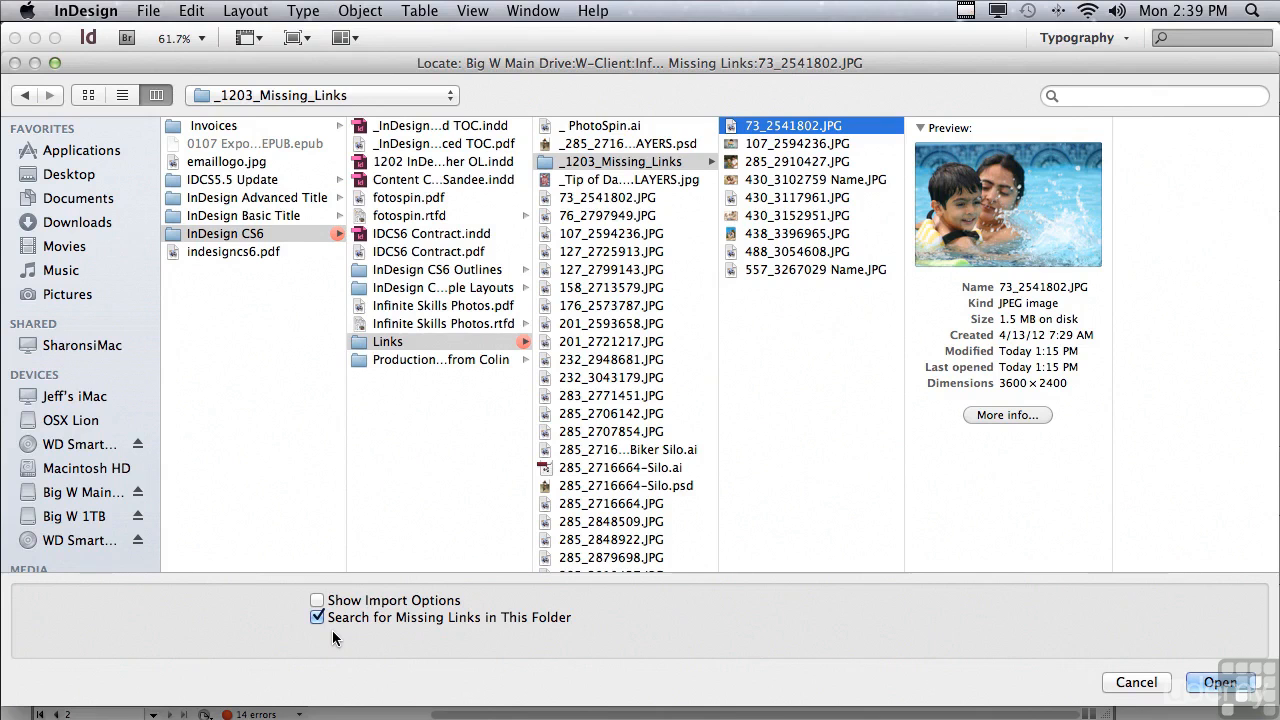
pyautogui.click(1220, 682)
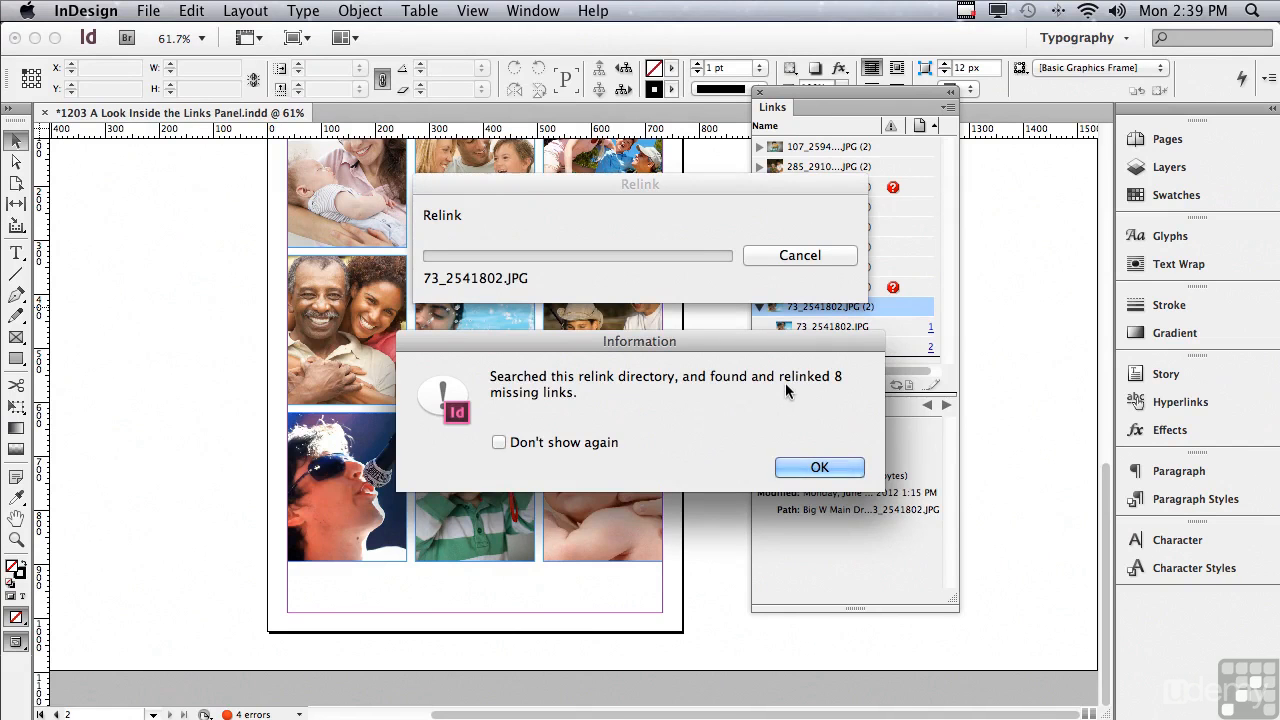
pyautogui.click(797, 468)
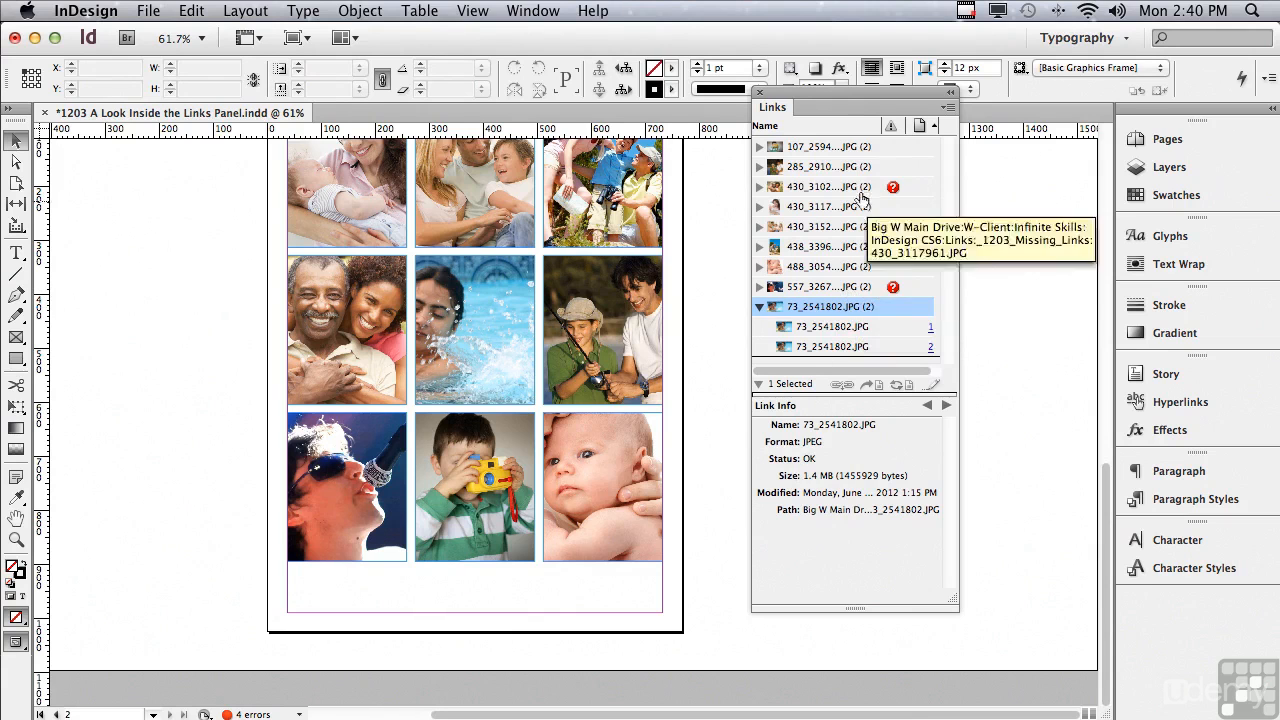
# Relink the missing 557_3267029.JPG to "557_3267029 Name.JPG" in the _1203_Missing_Links folder
pyautogui.click(858, 288)
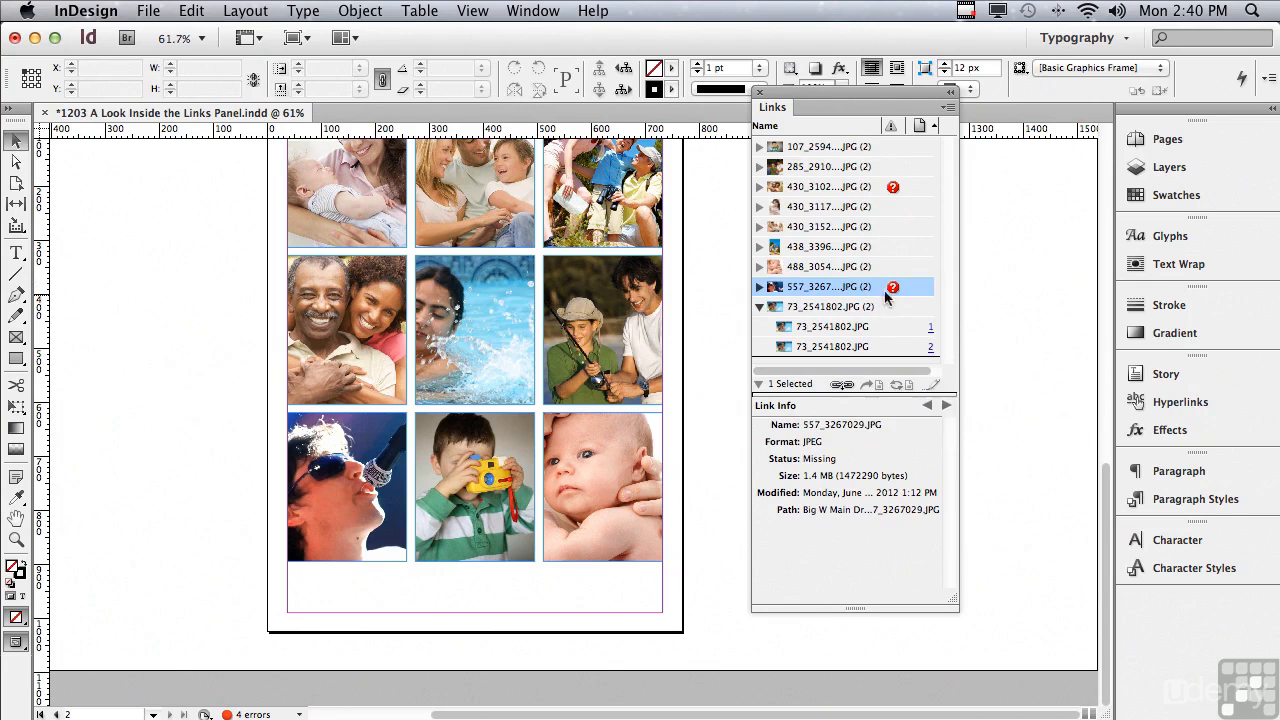
pyautogui.click(843, 385)
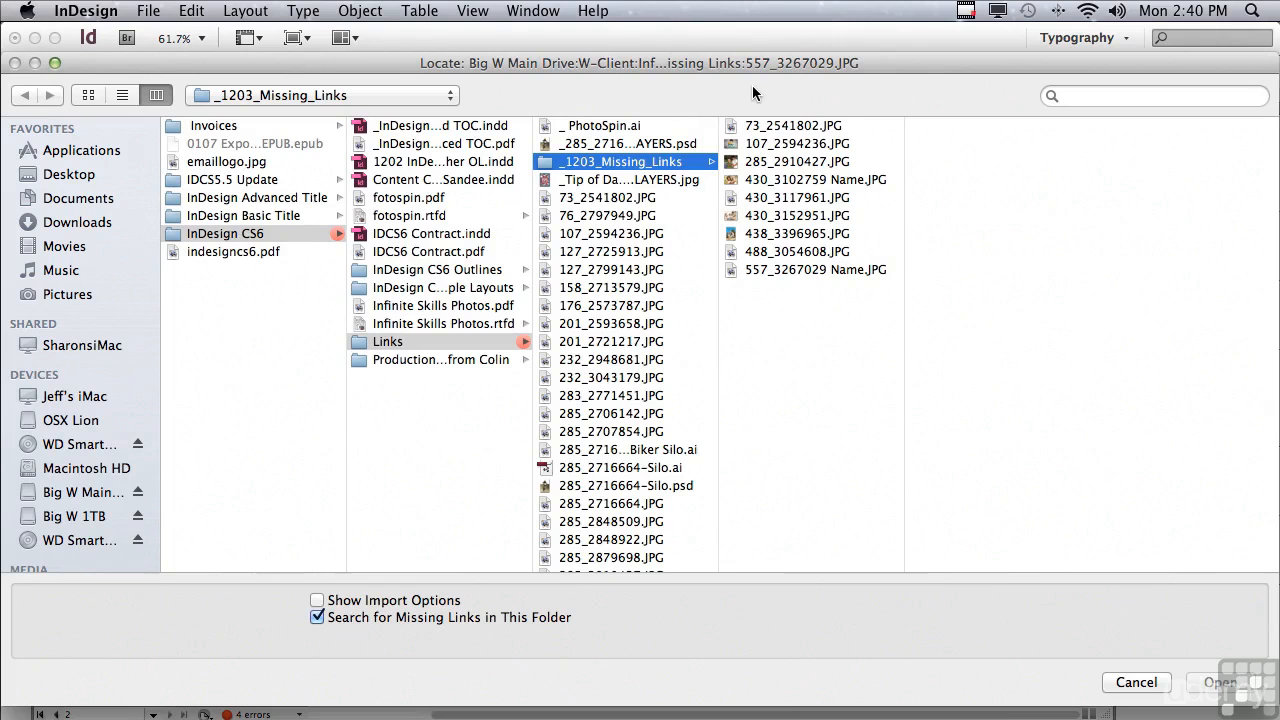
pyautogui.click(813, 270)
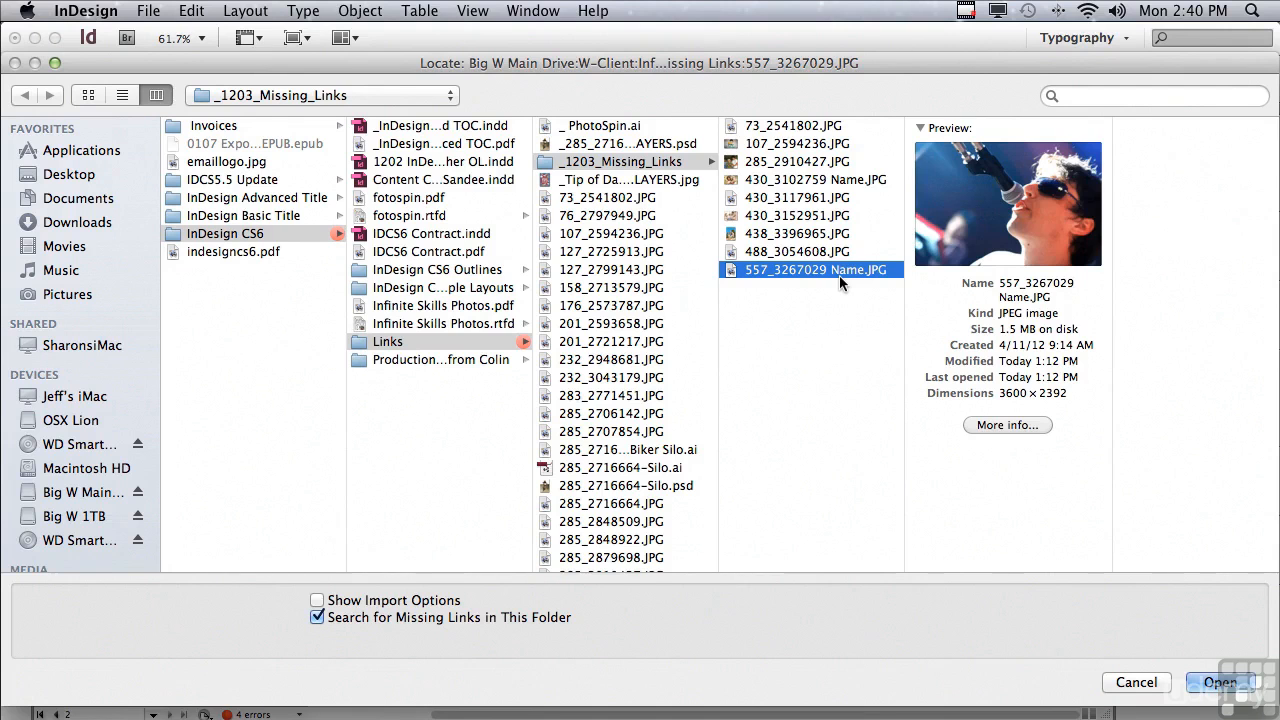
pyautogui.click(1220, 682)
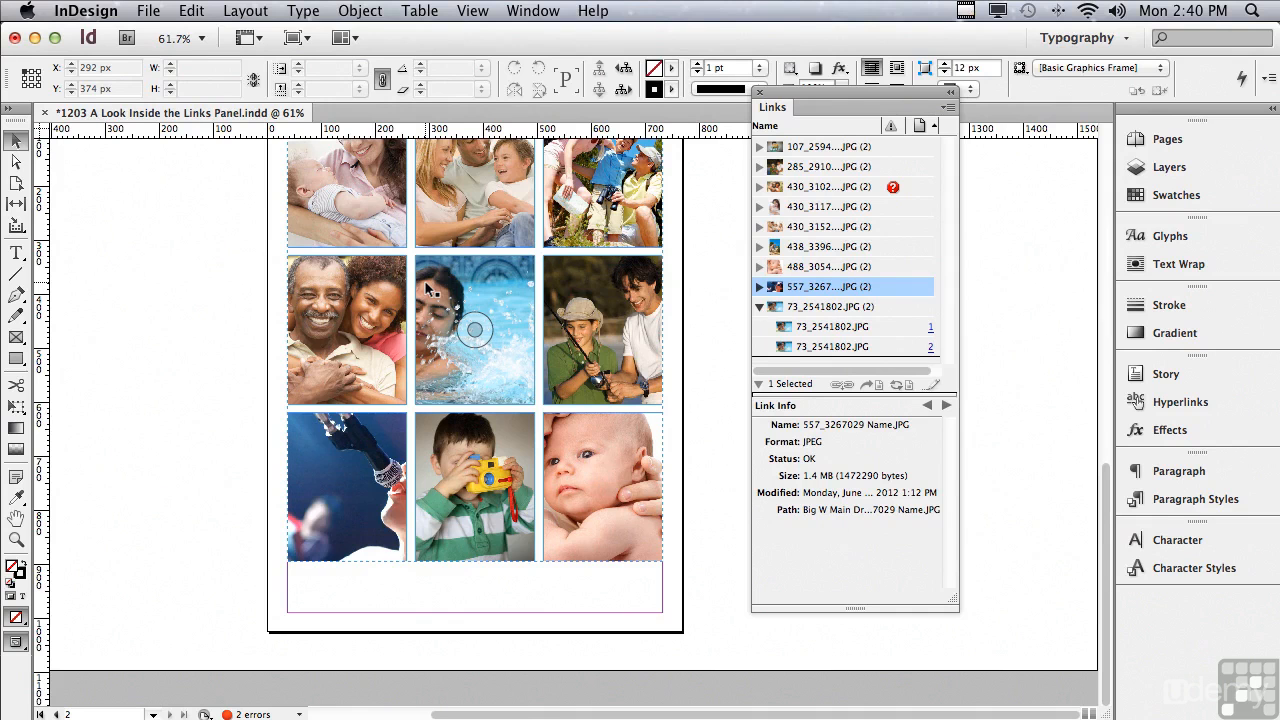
# Relink the missing 430_3102759.JPG to "430_3102759 Name.JPG" in the _1203_Missing_Links folder
pyautogui.click(815, 187)
pyautogui.click(842, 384)
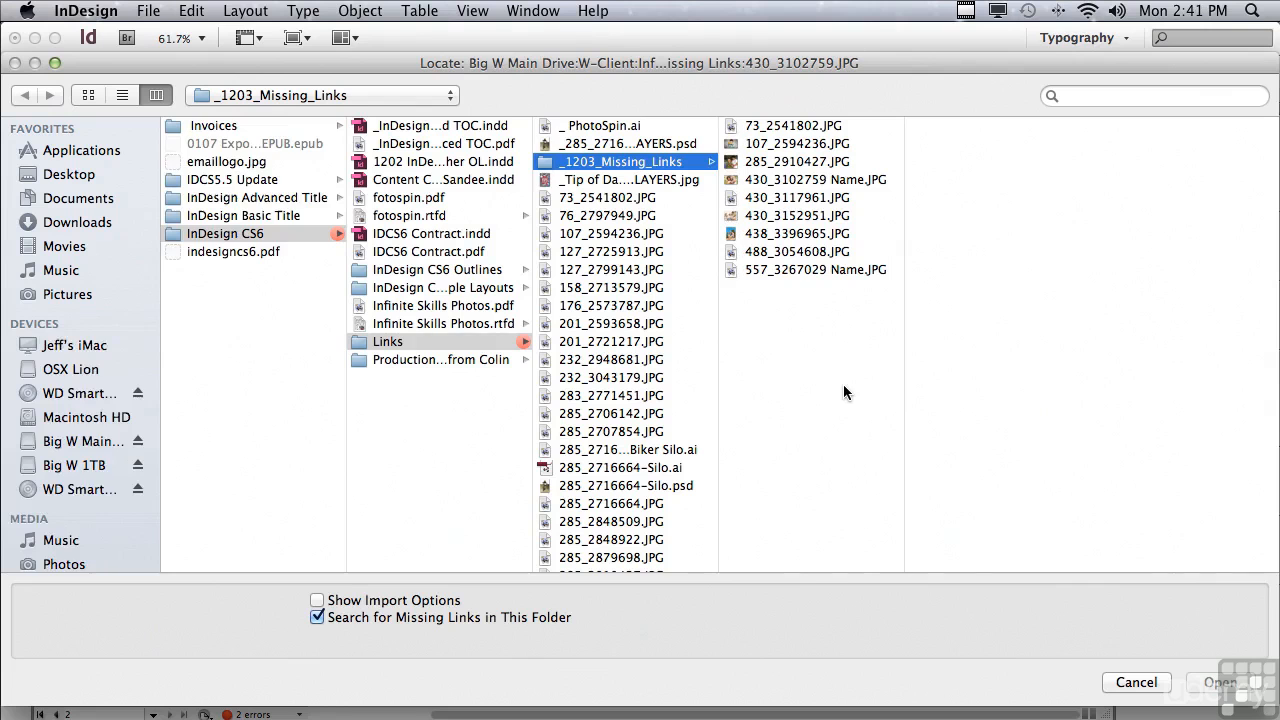
pyautogui.click(771, 181)
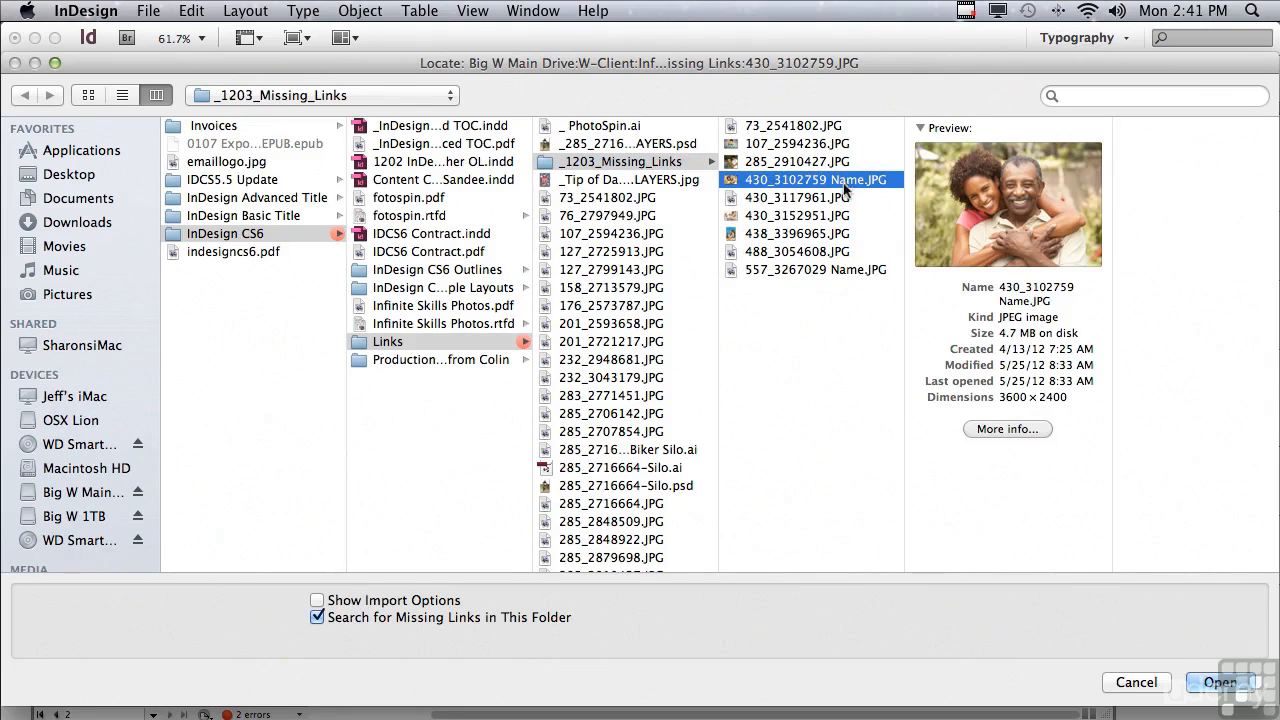
pyautogui.click(1215, 683)
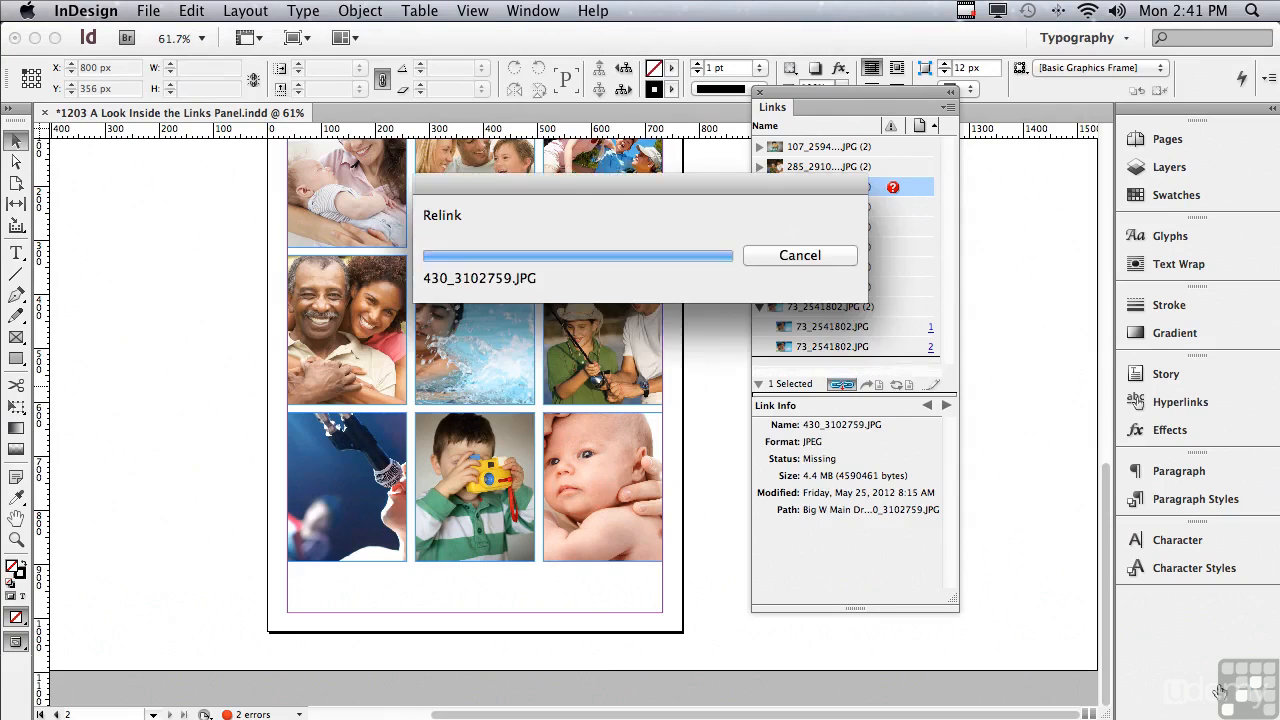
pyautogui.click(346, 330)
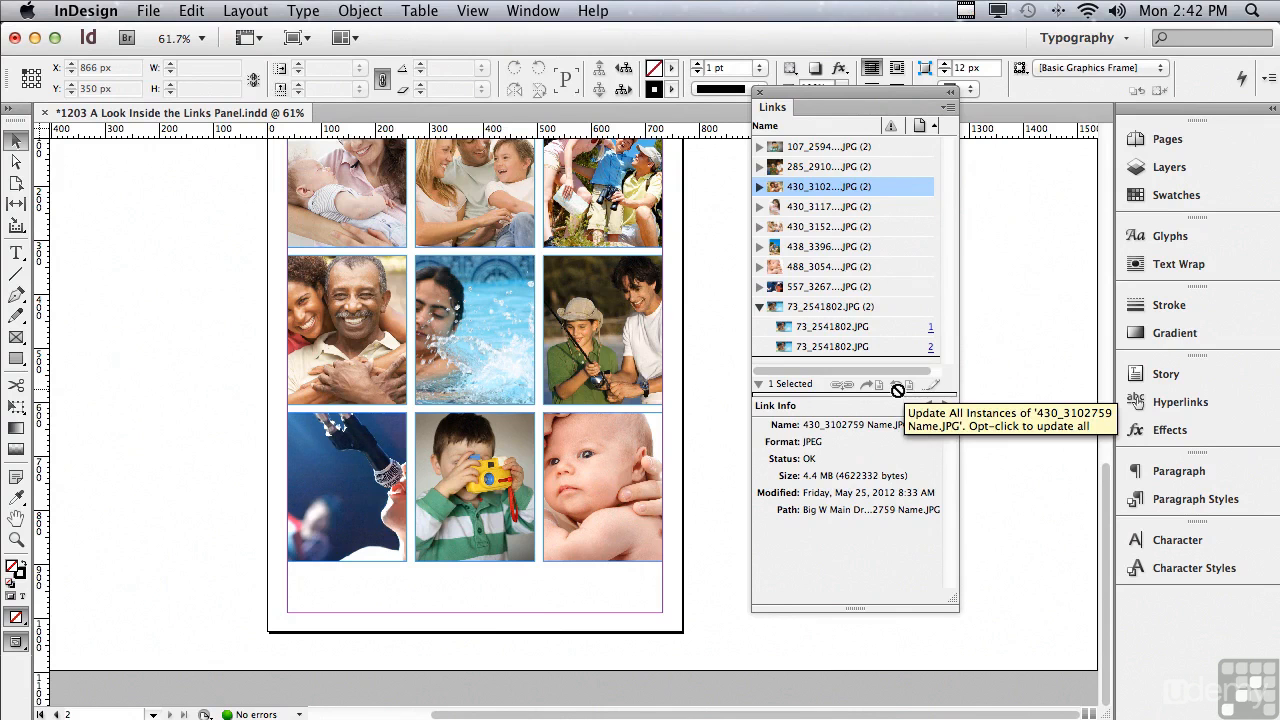
# Expand the "430_3102759 Name.JPG" link and go to its placed instances on page 1 and page 2
pyautogui.click(758, 187)
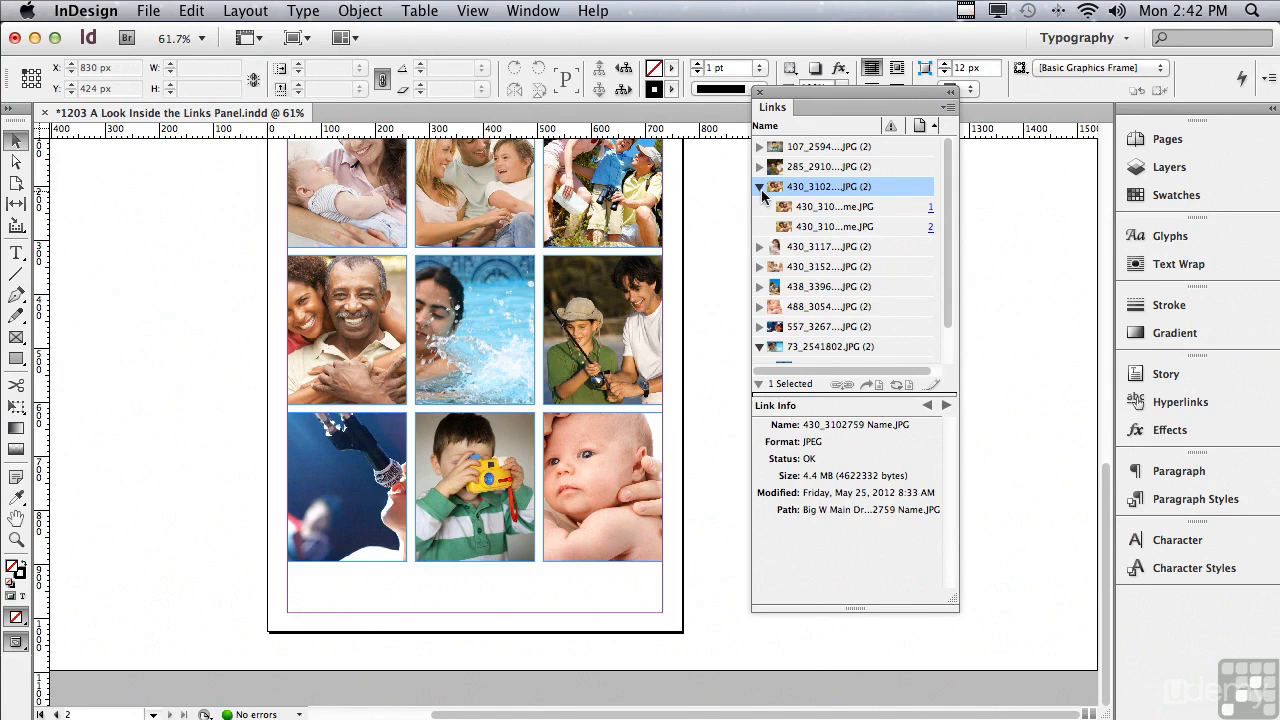
pyautogui.click(806, 207)
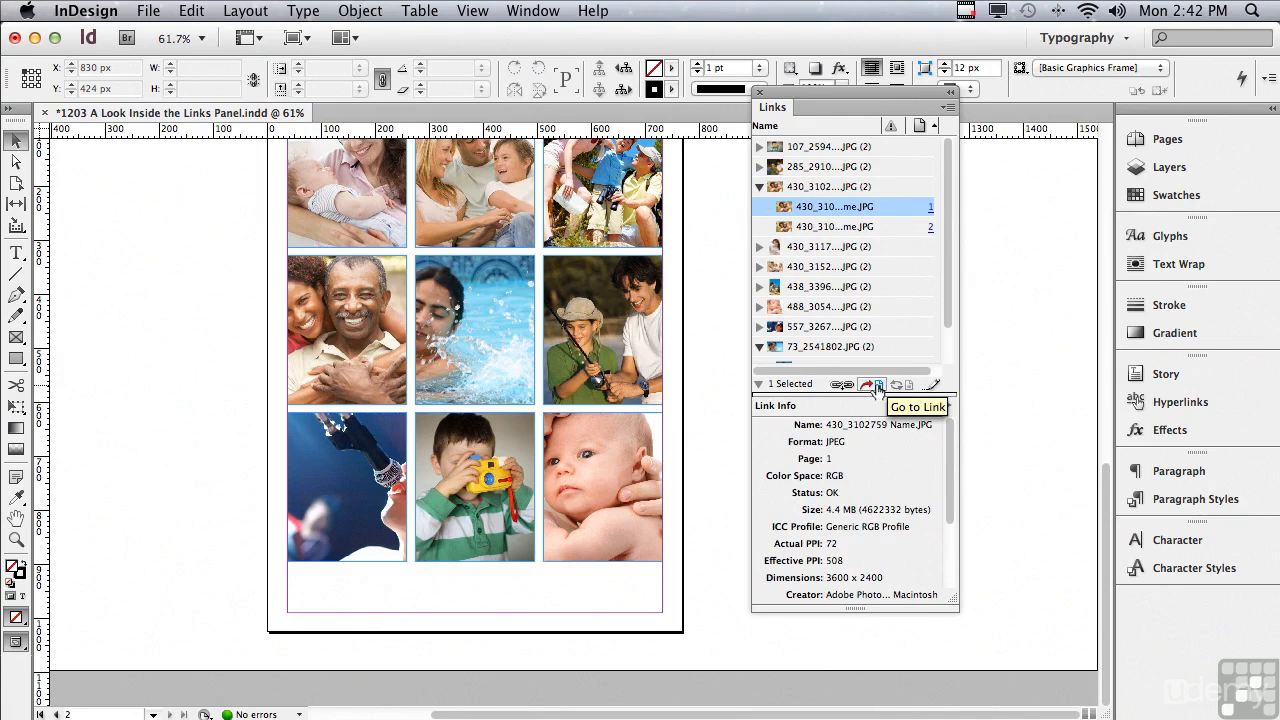
pyautogui.click(876, 387)
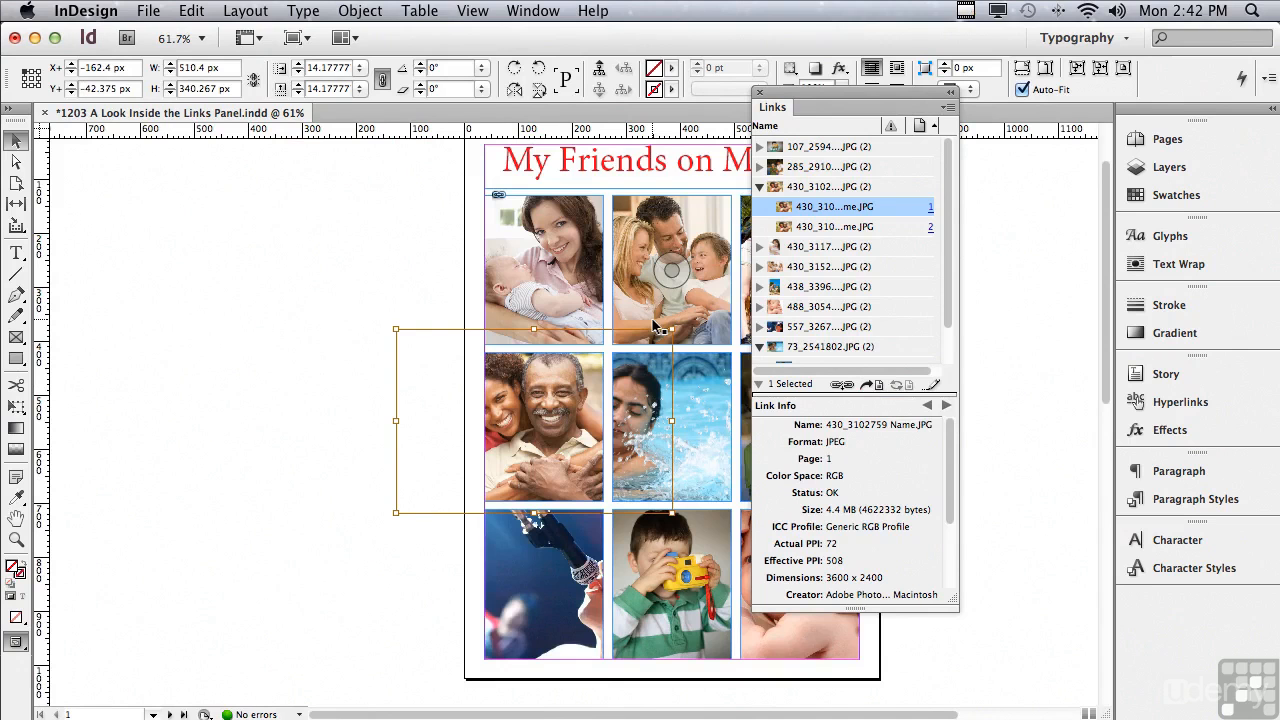
pyautogui.click(930, 228)
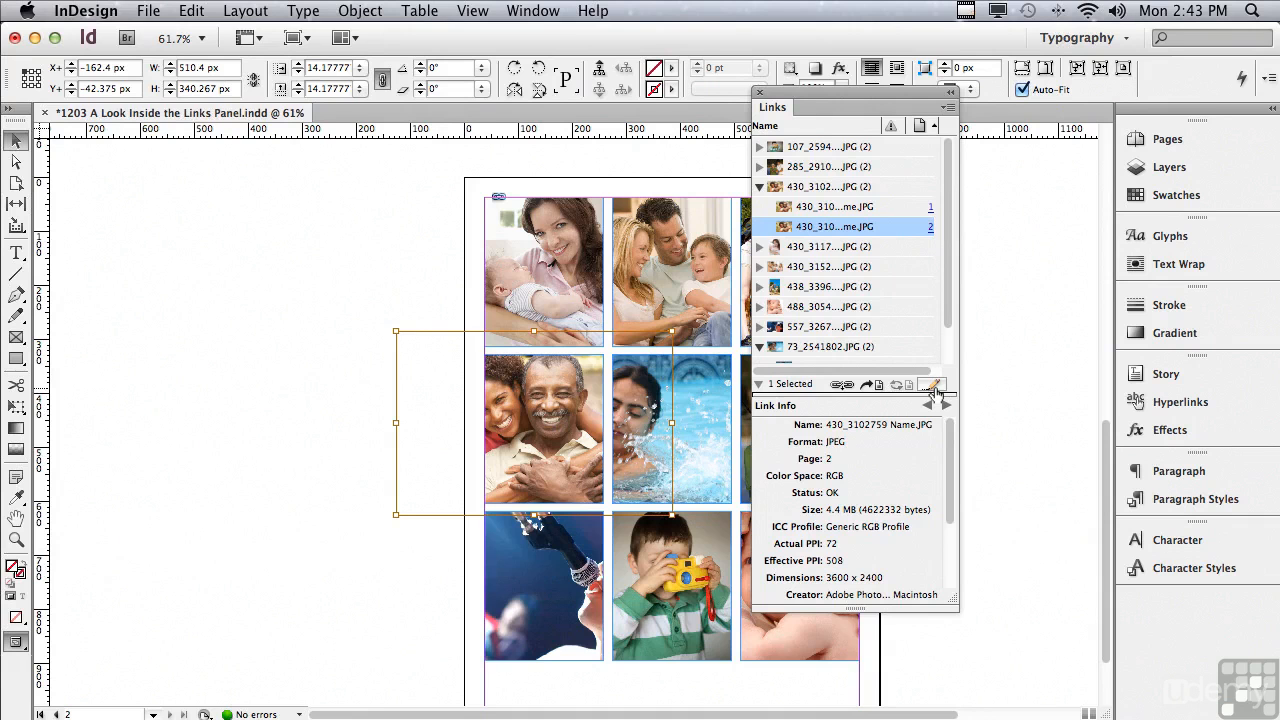
pyautogui.click(947, 107)
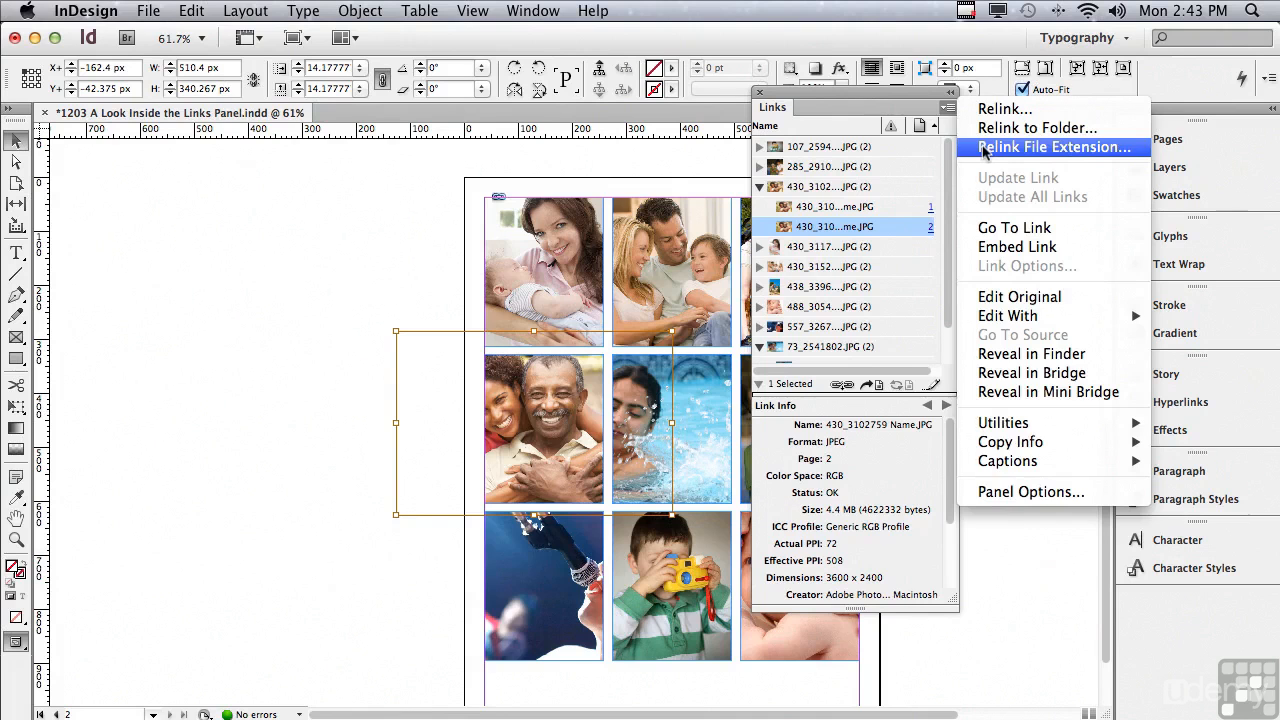
pyautogui.click(984, 150)
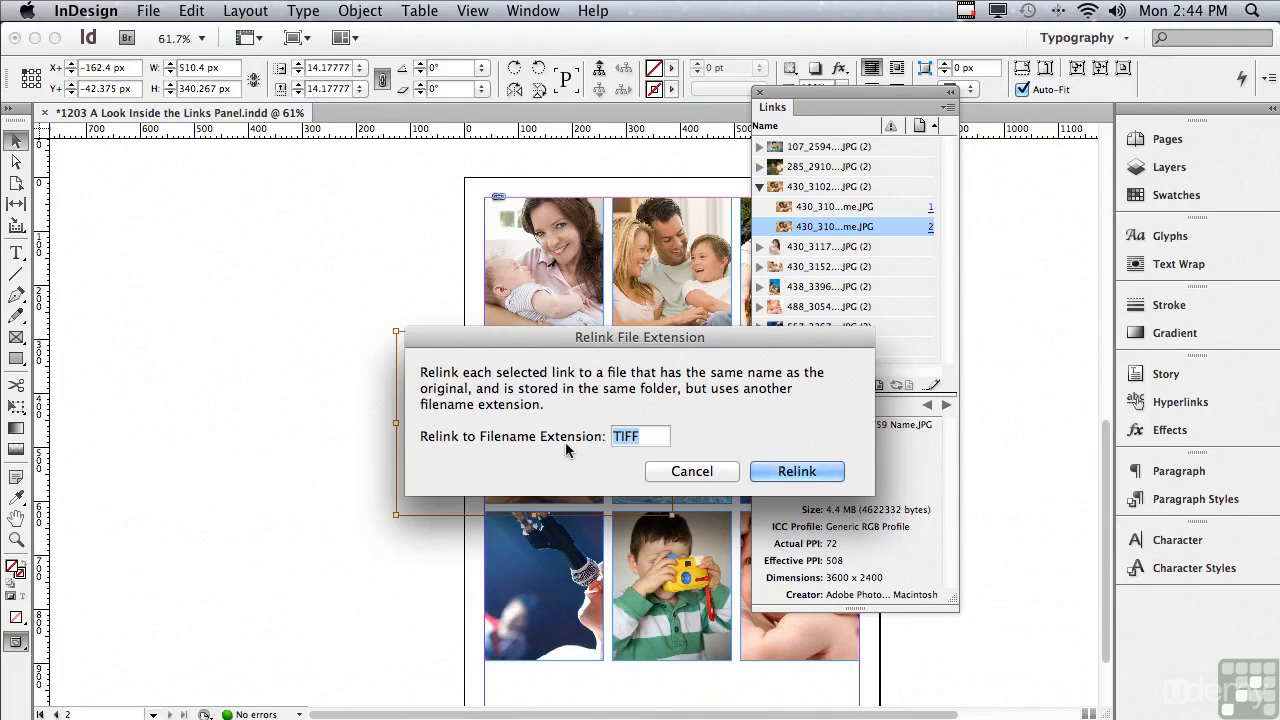
pyautogui.write('PSD')
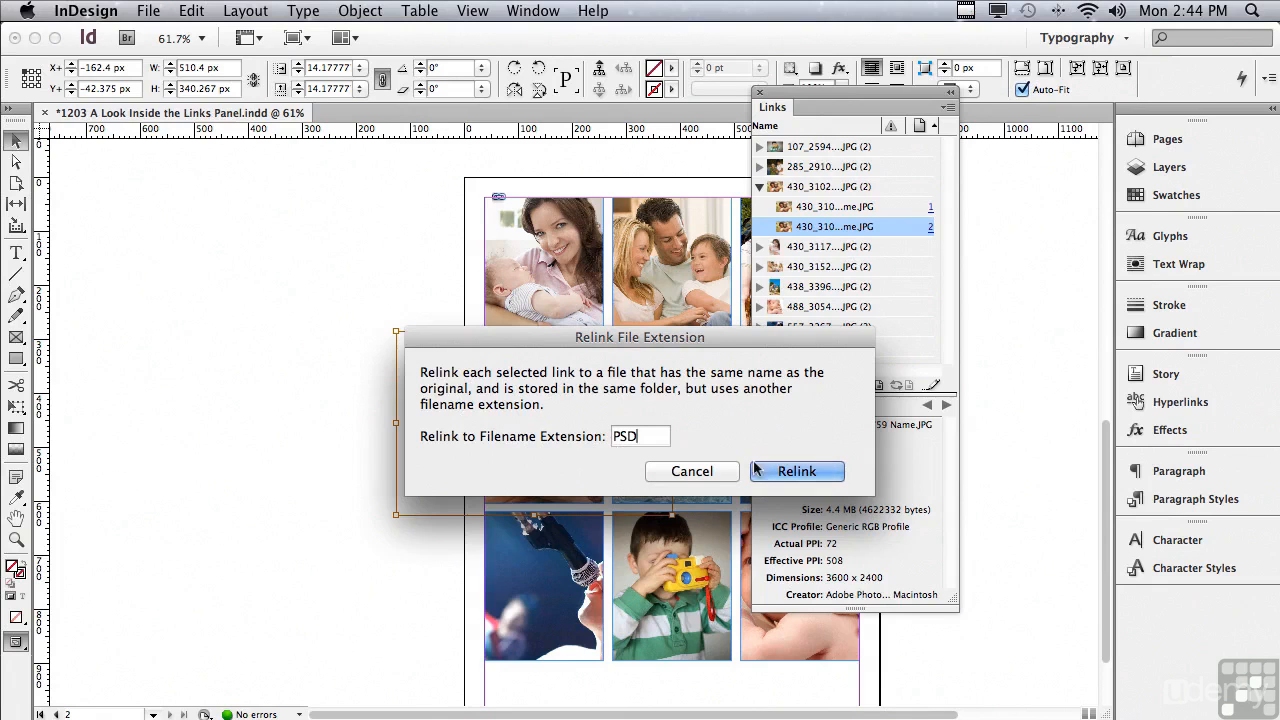
pyautogui.click(692, 472)
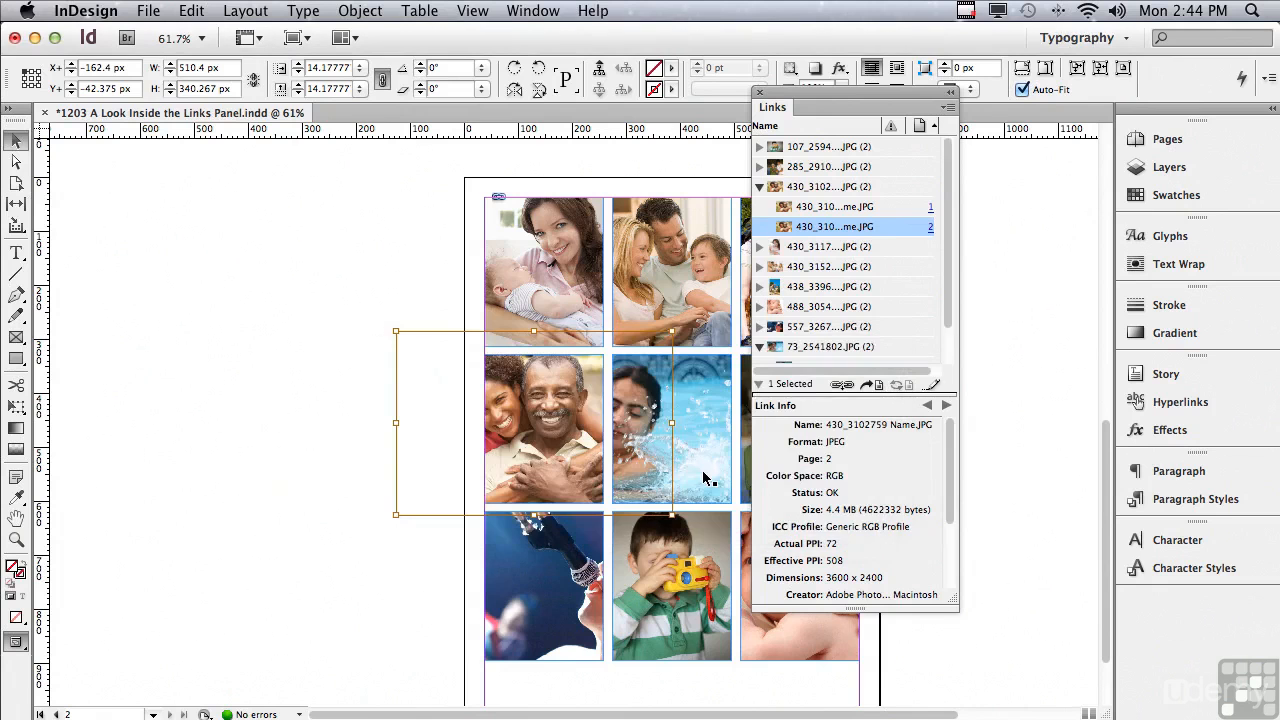
# Reveal the page 2 instance of "430_3102759 Name.JPG" in Adobe Bridge, then minimize Bridge to return to InDesign
pyautogui.click(948, 106)
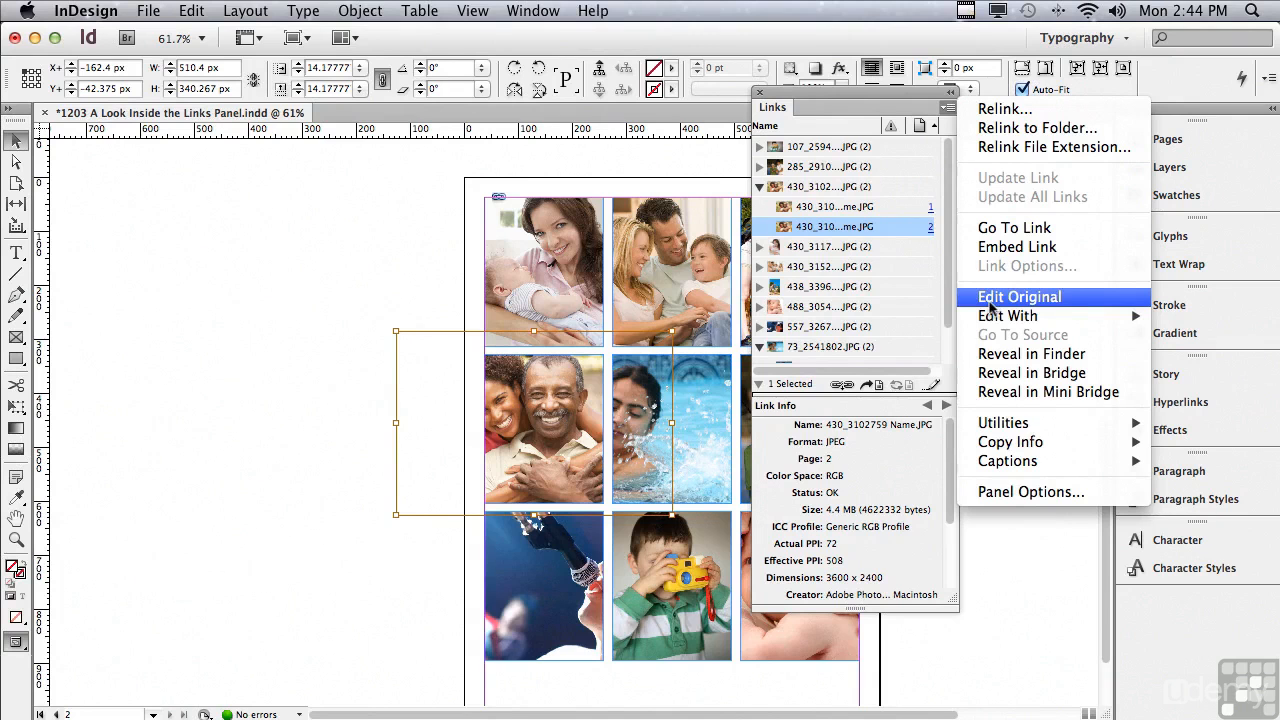
pyautogui.moveTo(991, 318)
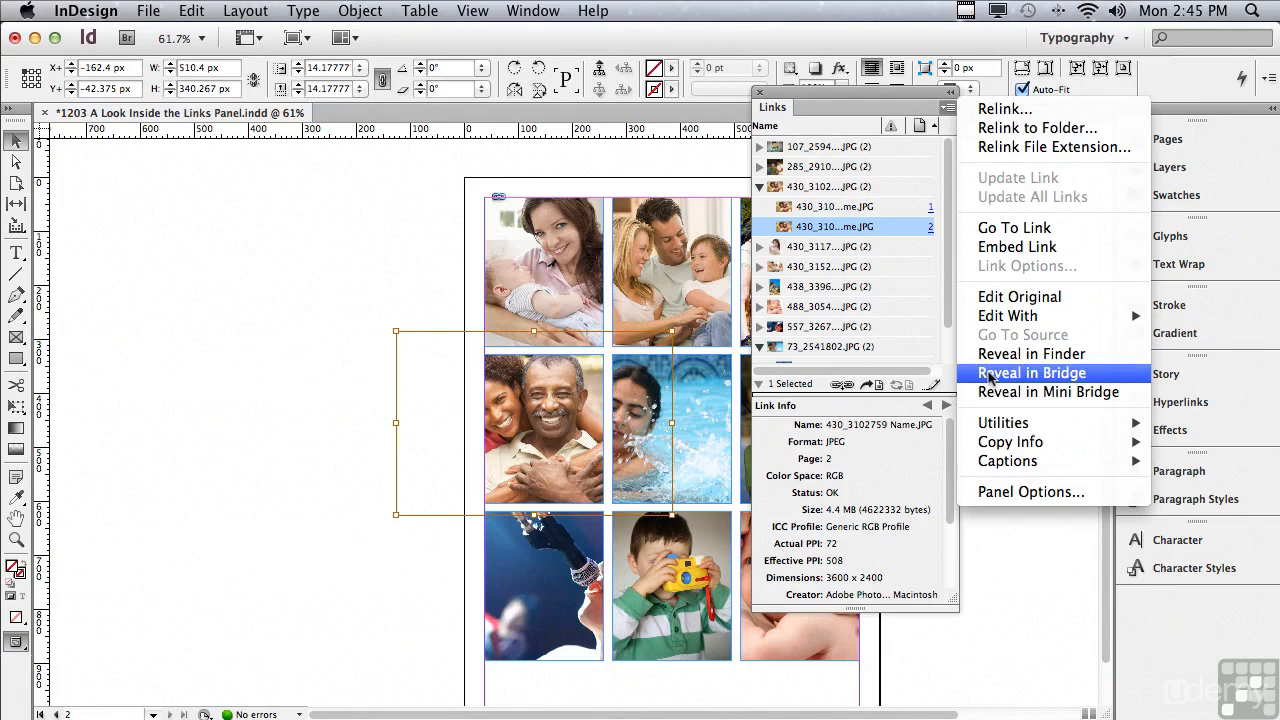
pyautogui.click(988, 373)
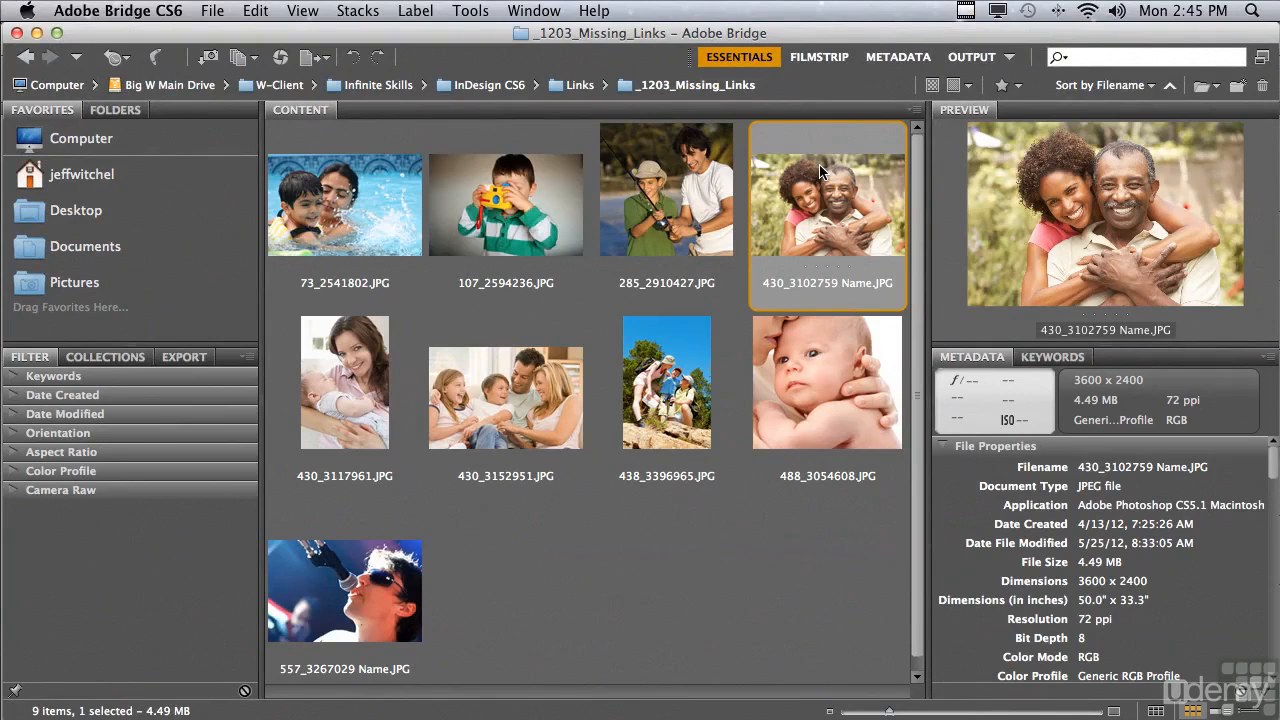
pyautogui.click(37, 33)
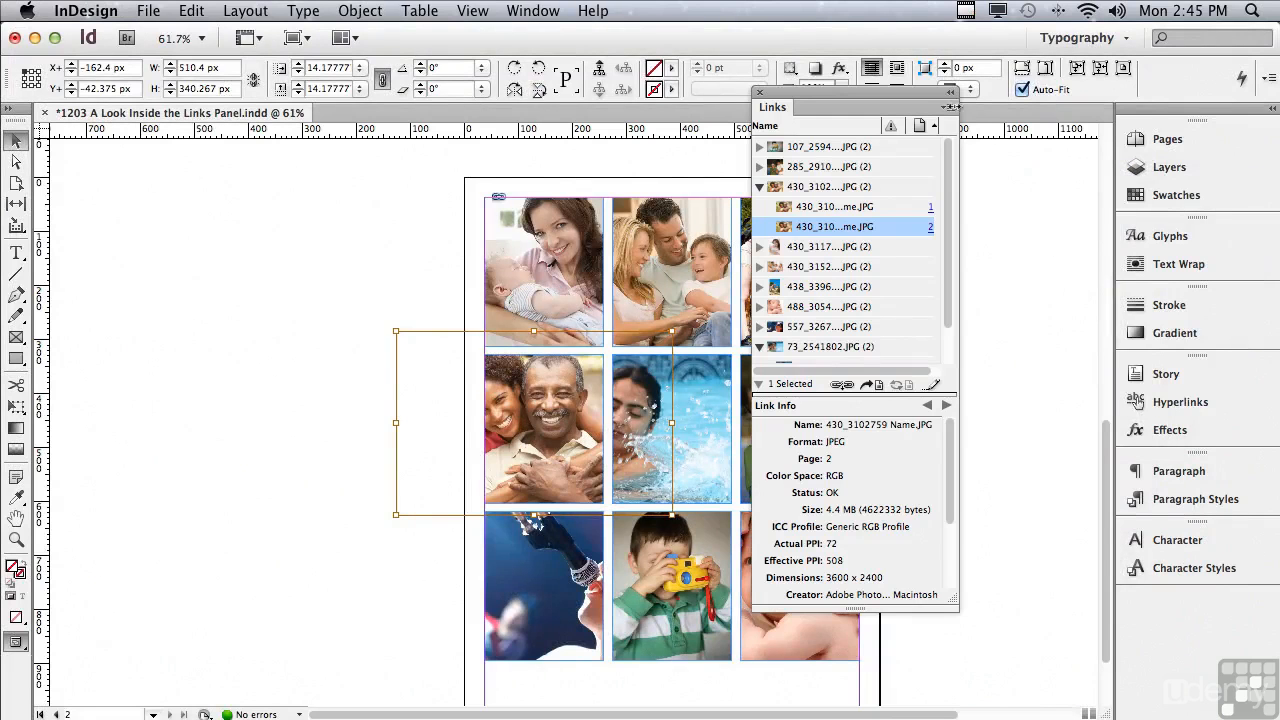
pyautogui.click(948, 108)
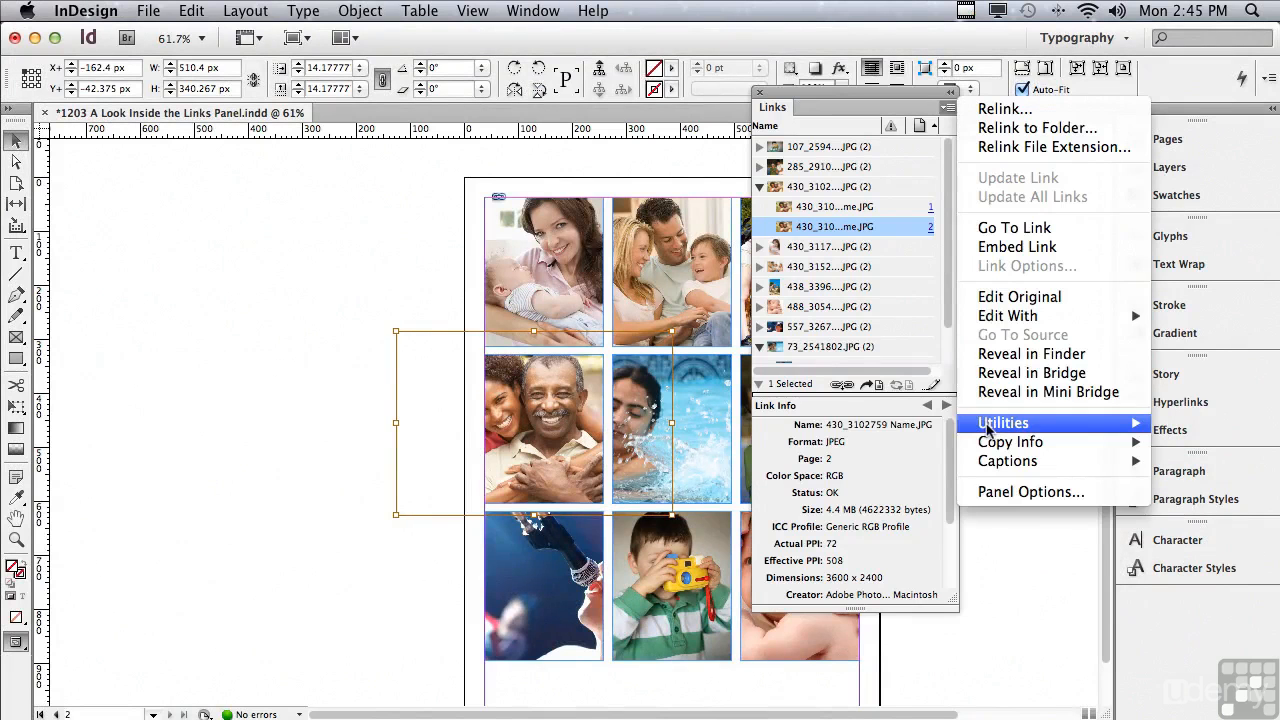
pyautogui.moveTo(987, 426)
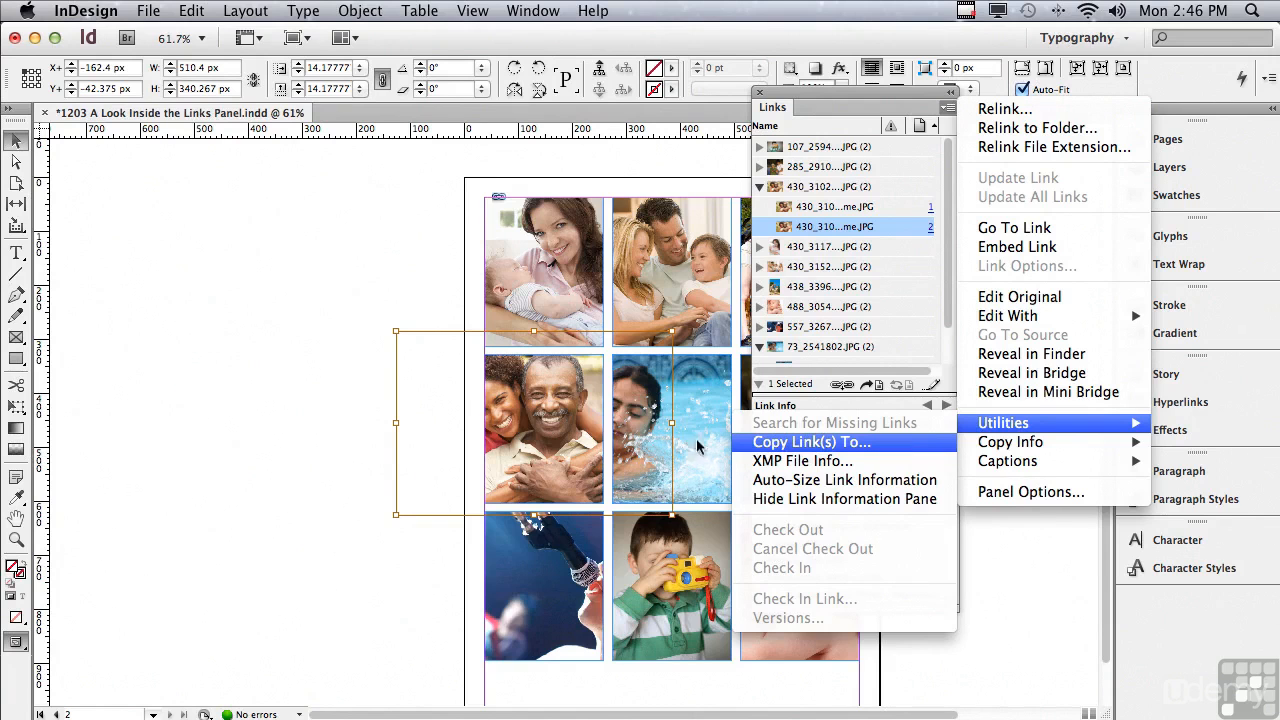
pyautogui.click(247, 536)
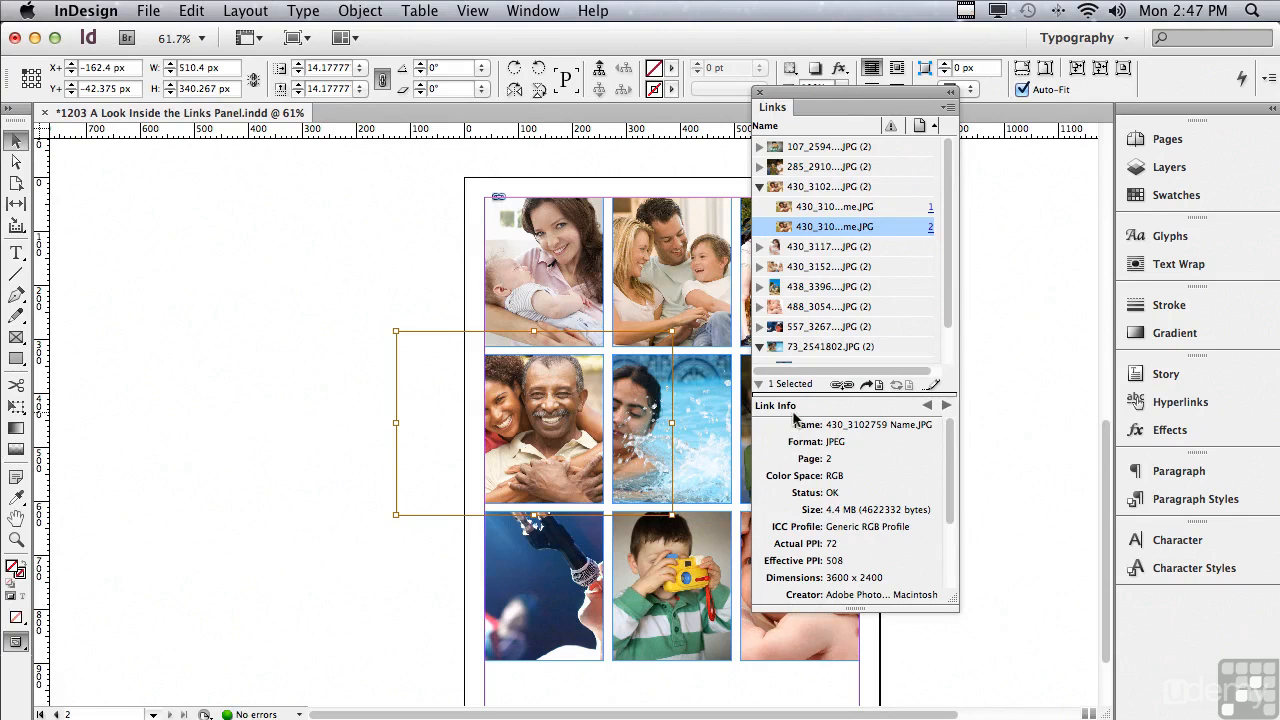
# Select the 438_3396965.JPG link to view its link information
pyautogui.click(800, 287)
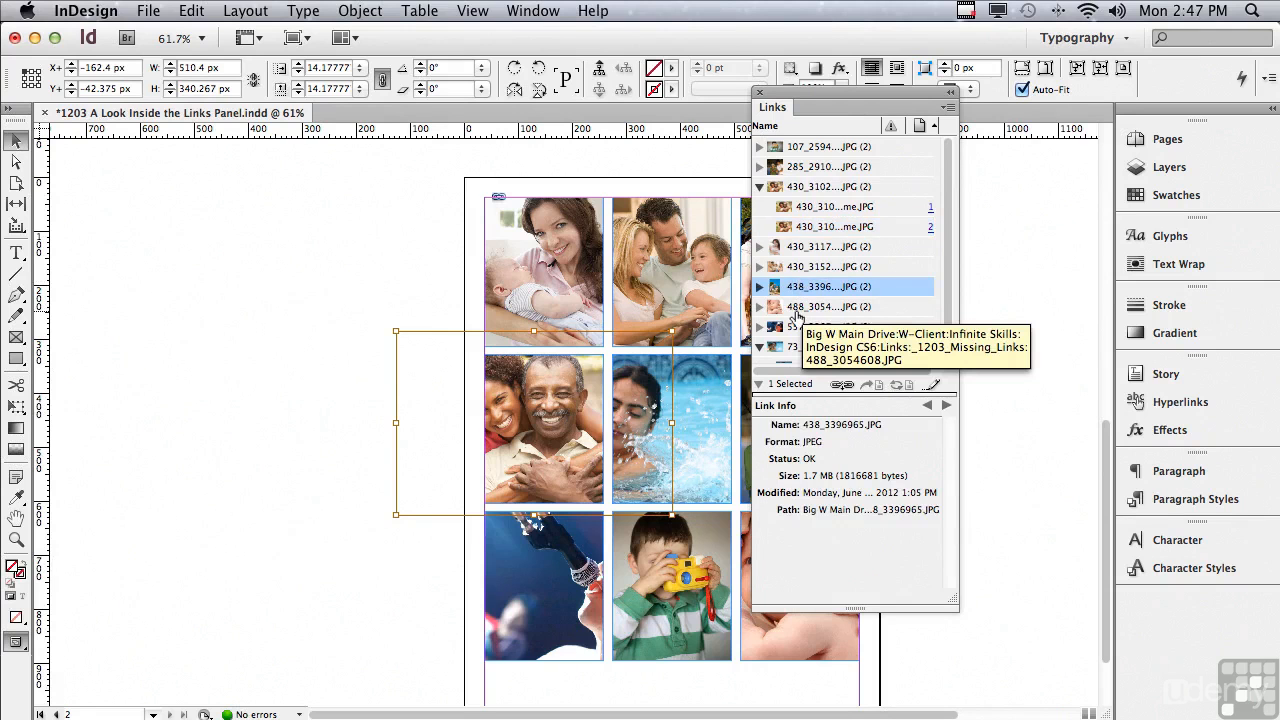